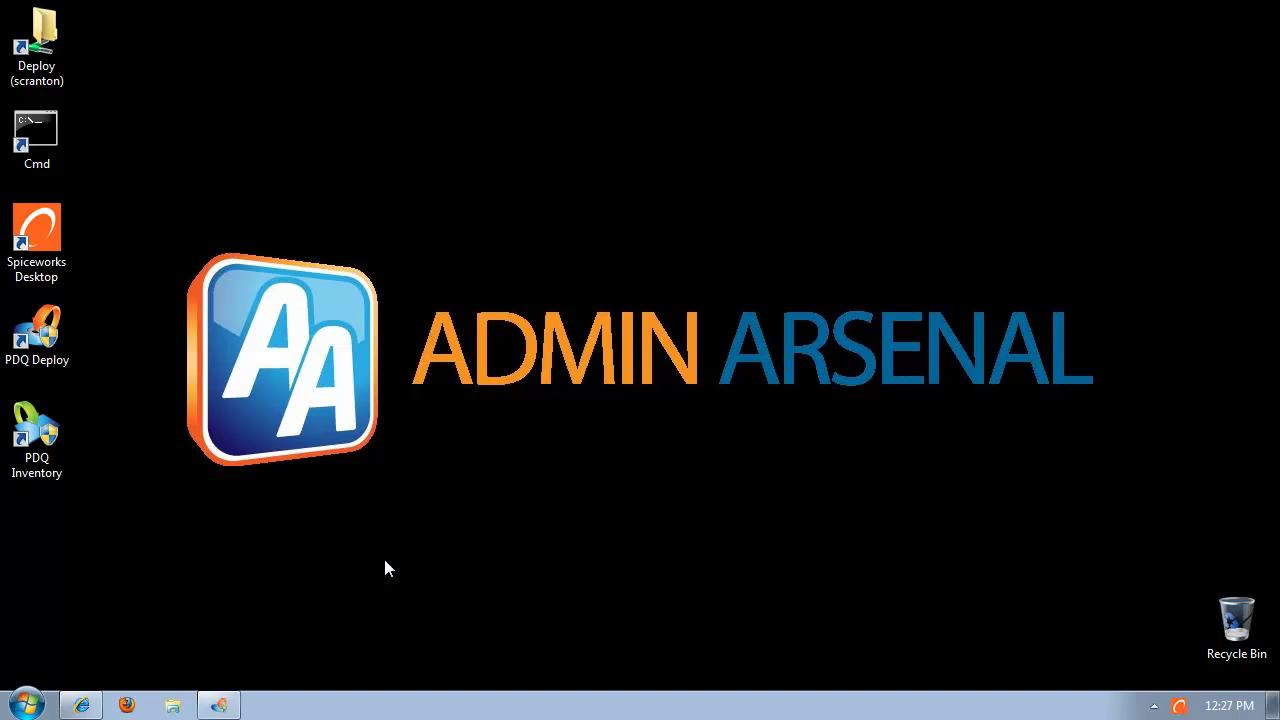
Bring up the PDQ Deploy main window showing the Installers folder from the taskbar.
left_click(222, 706)
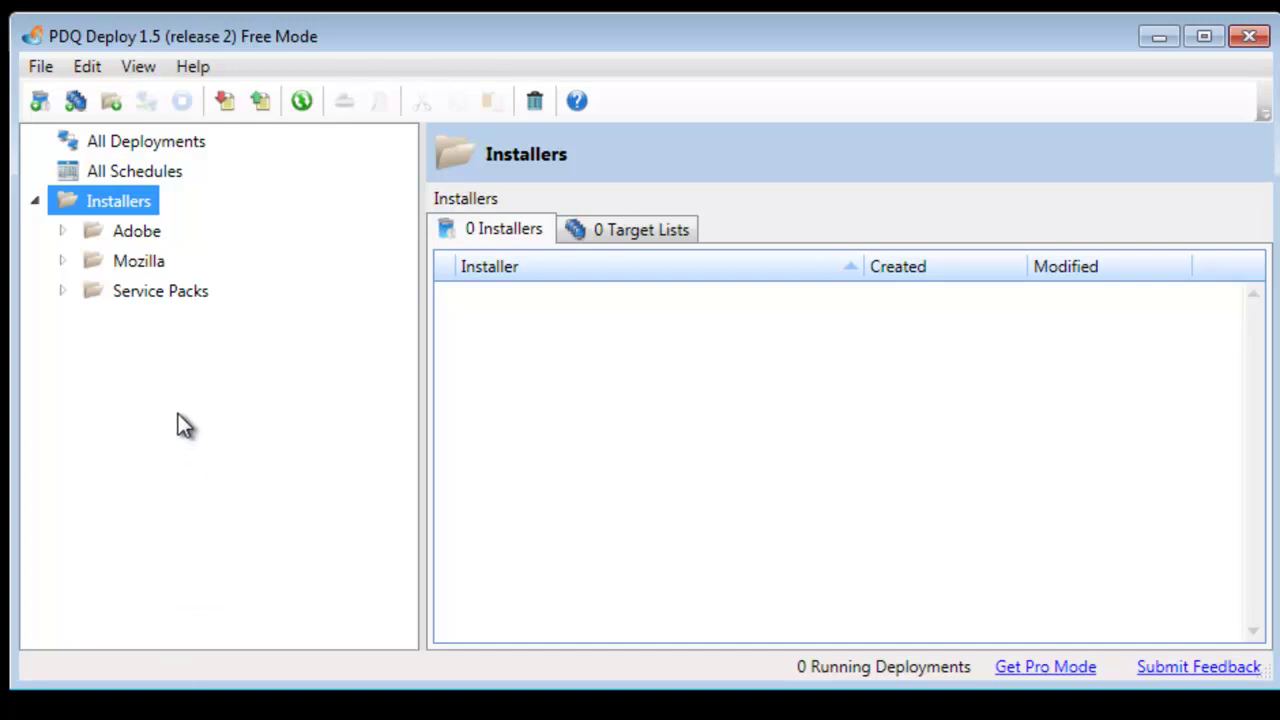
Open Preferences on the Spiceworks page showing host localhost, port 443 with SSL.
left_click(38, 68)
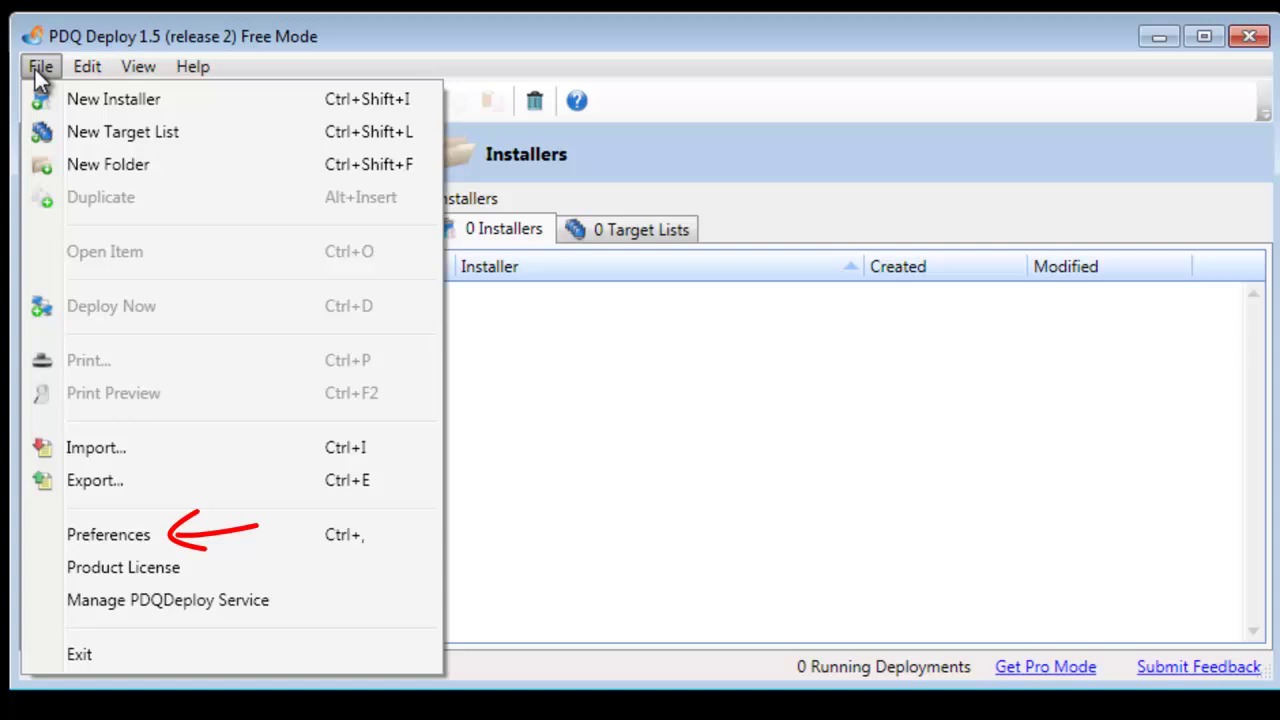
left_click(129, 540)
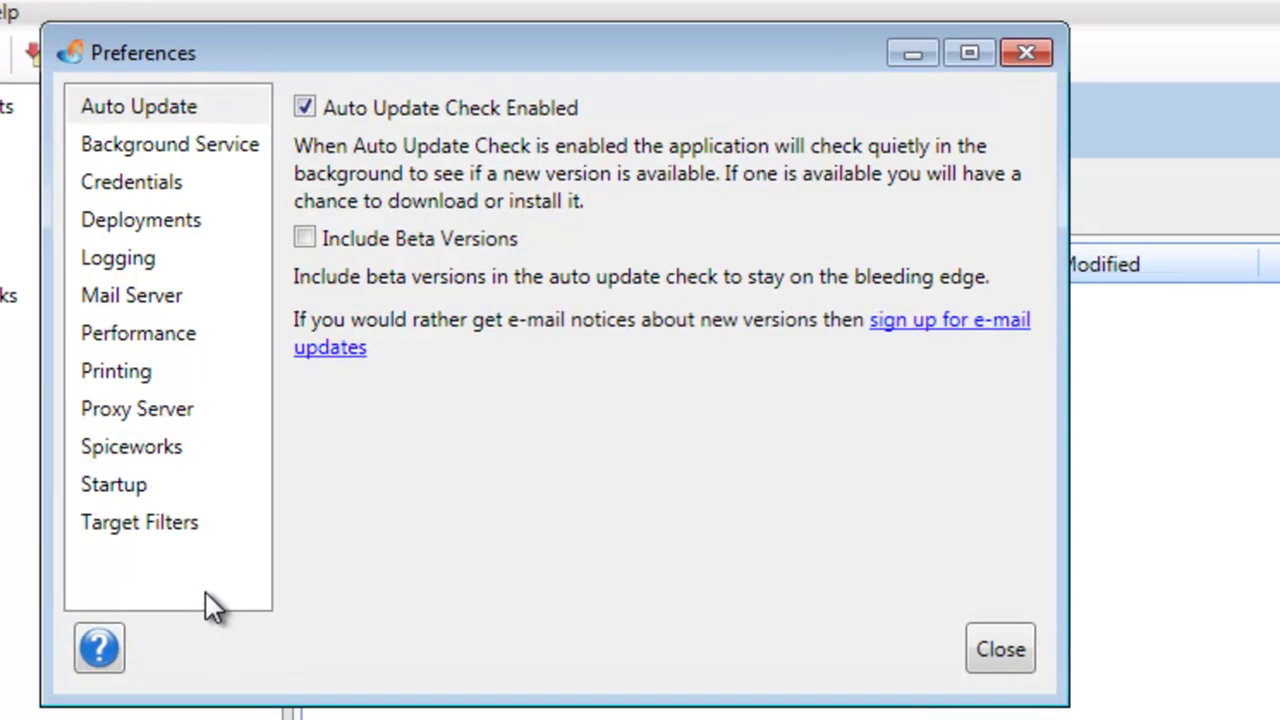
left_click(160, 465)
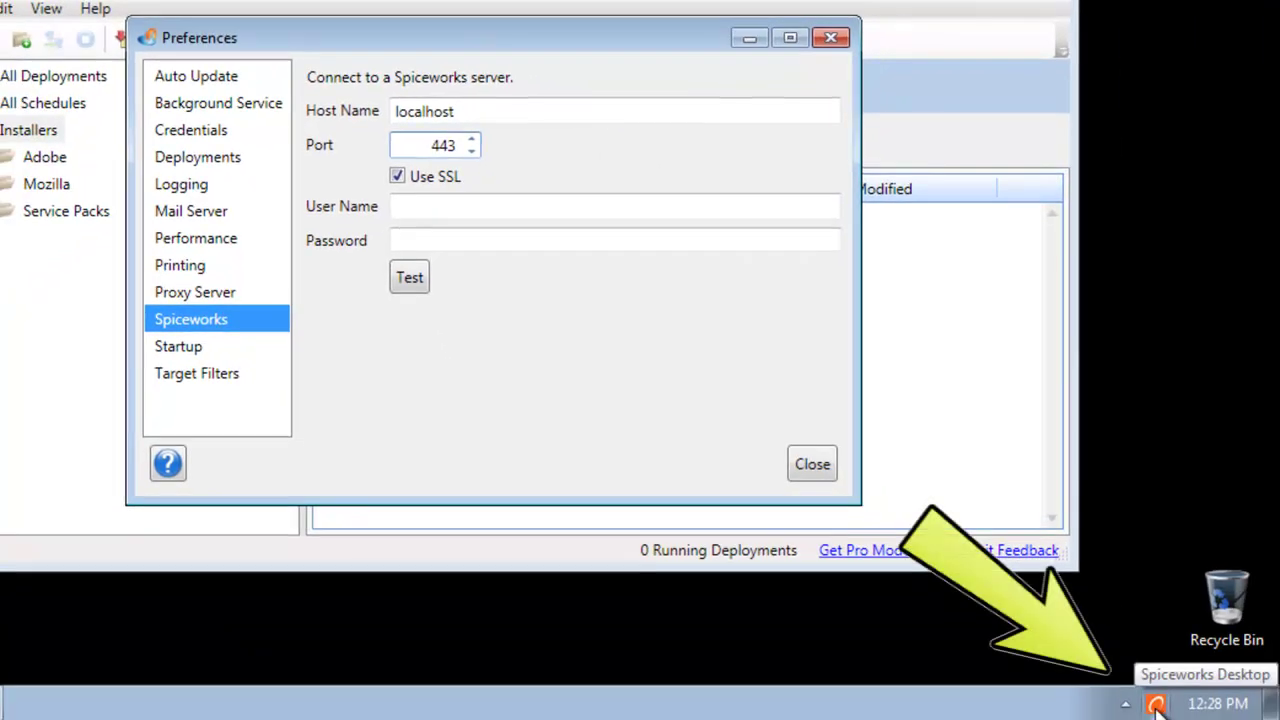
Open Spiceworks Desktop's preferences from its tray icon to confirm HTTPS port 443.
left_click(1156, 705)
right_click(1156, 705)
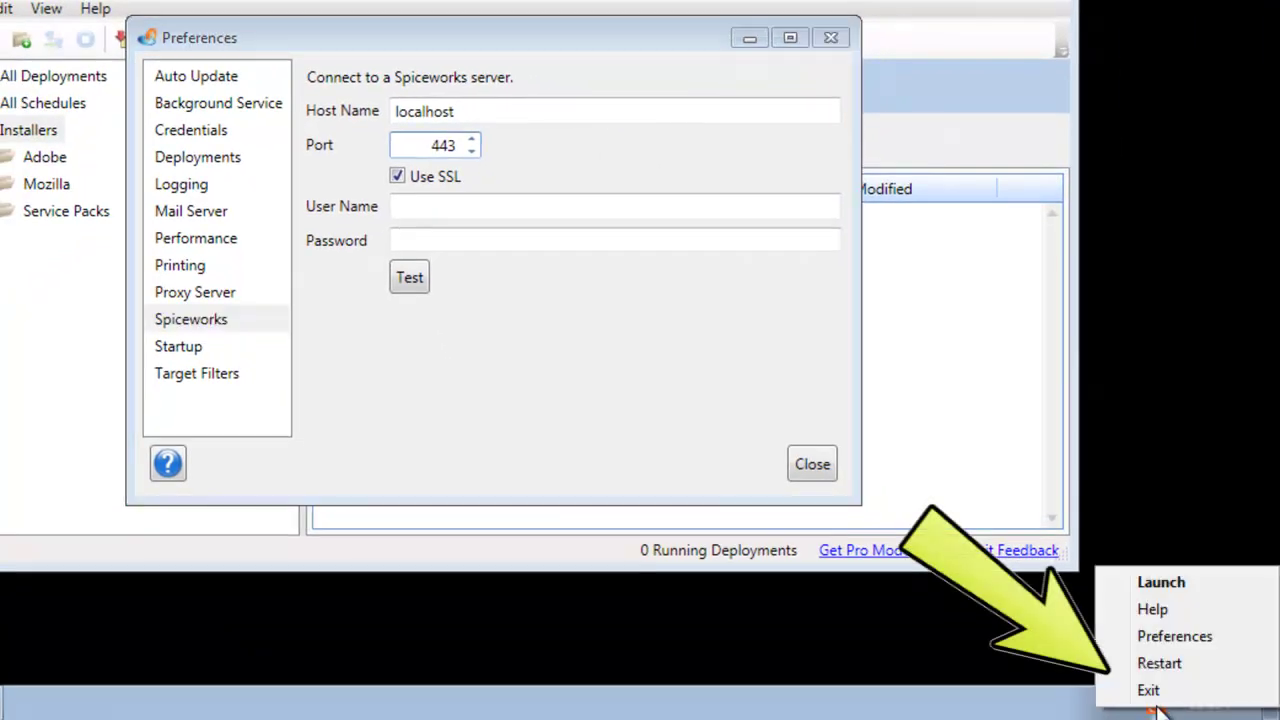
left_click(1160, 638)
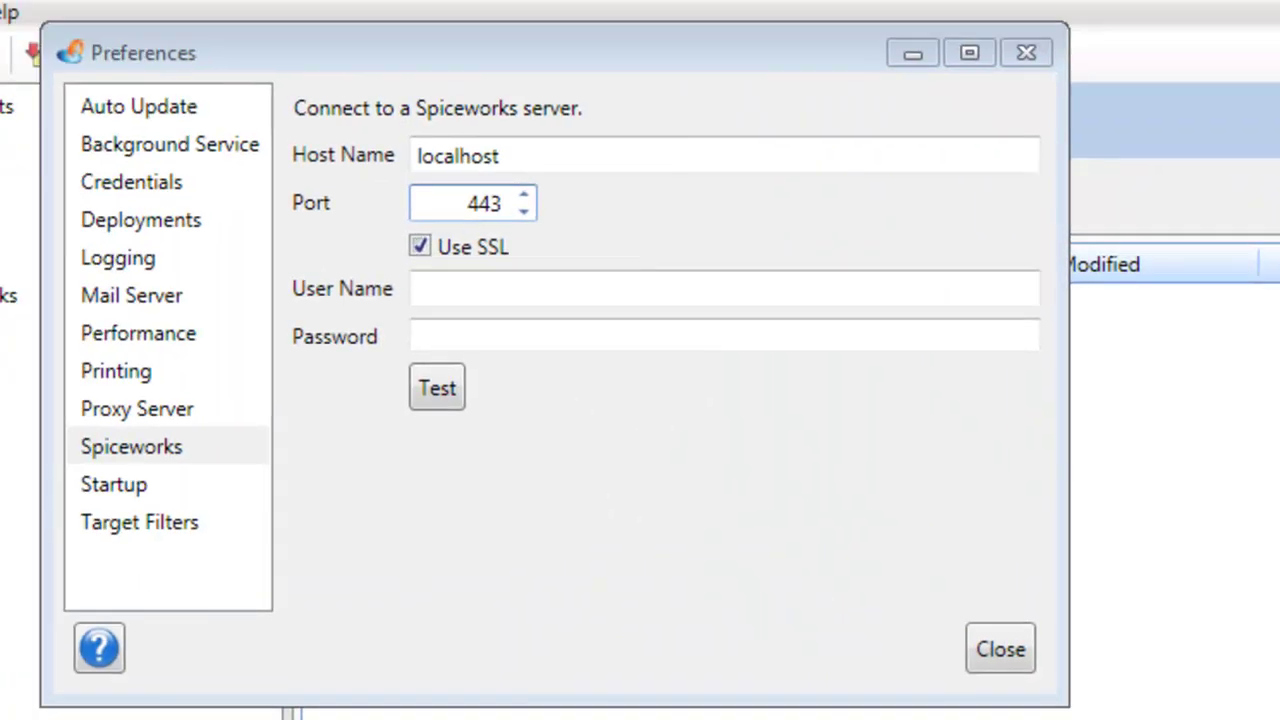
Enter the Spiceworks account e-mail as user name and type the account password.
left_click(456, 291)
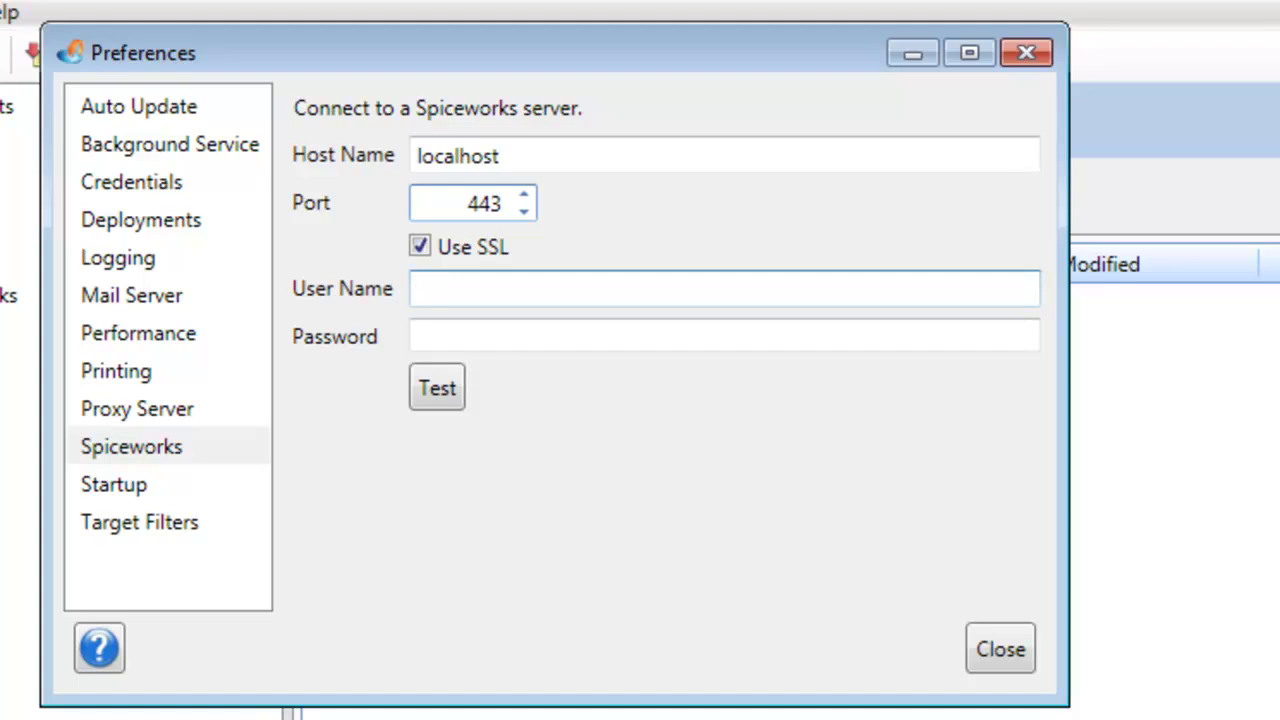
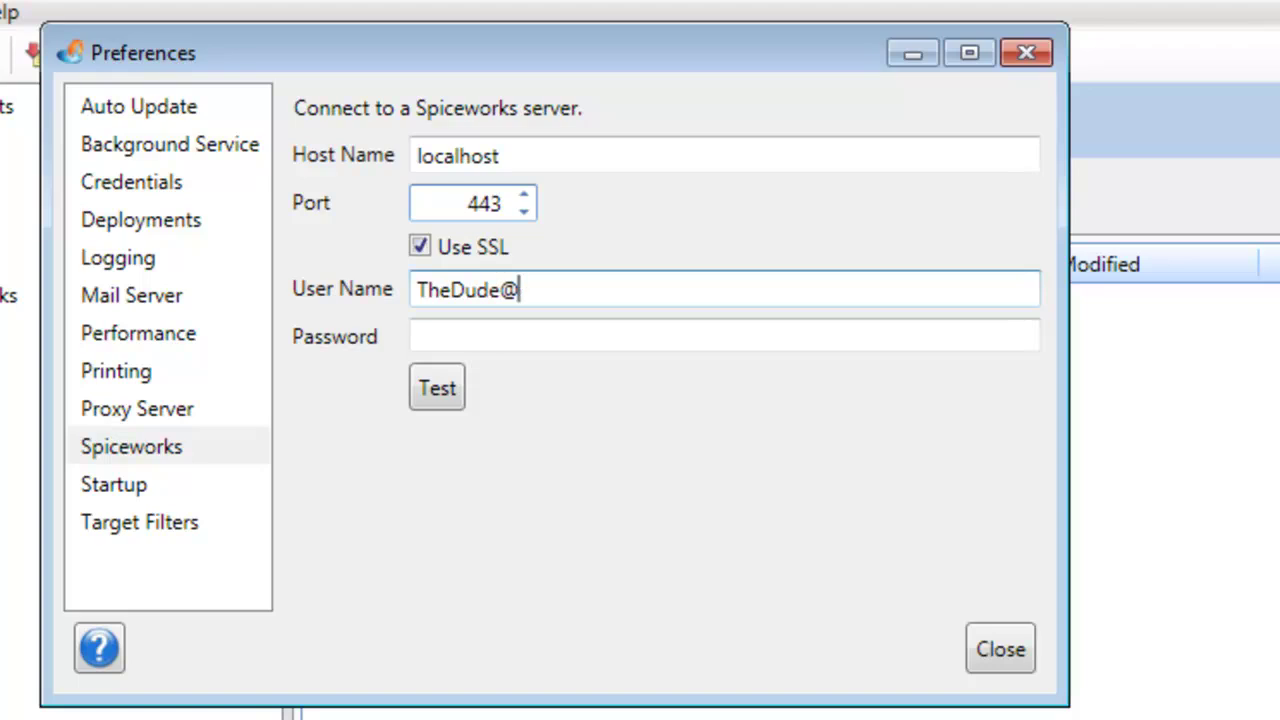
key("Tab")
type("*******")
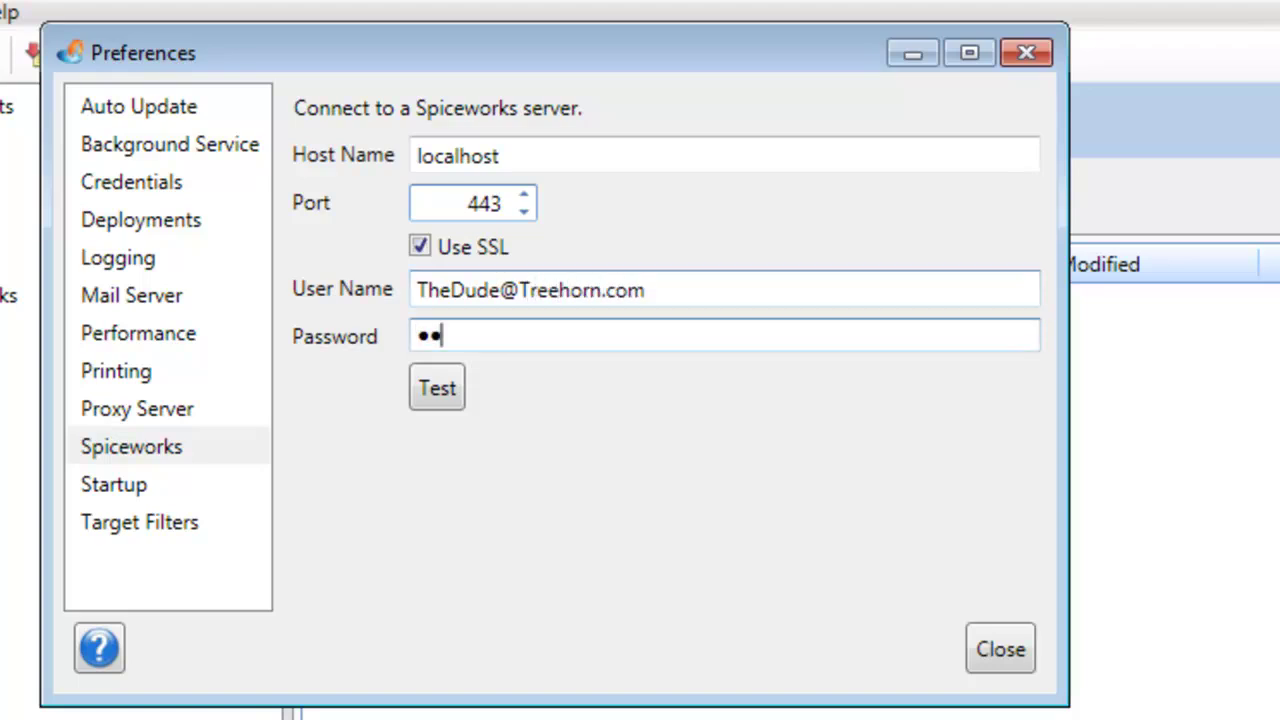
type("**")
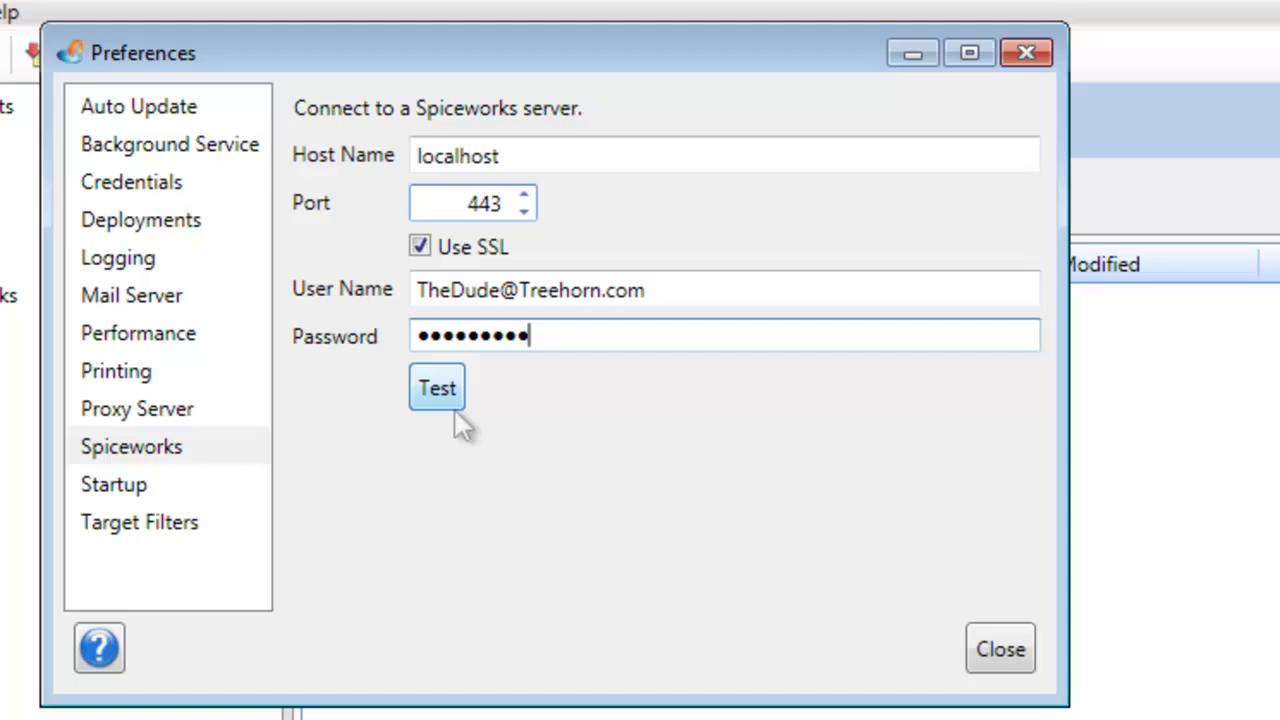
type("**")
Test the Spiceworks connection successfully, then close Preferences.
left_click(443, 402)
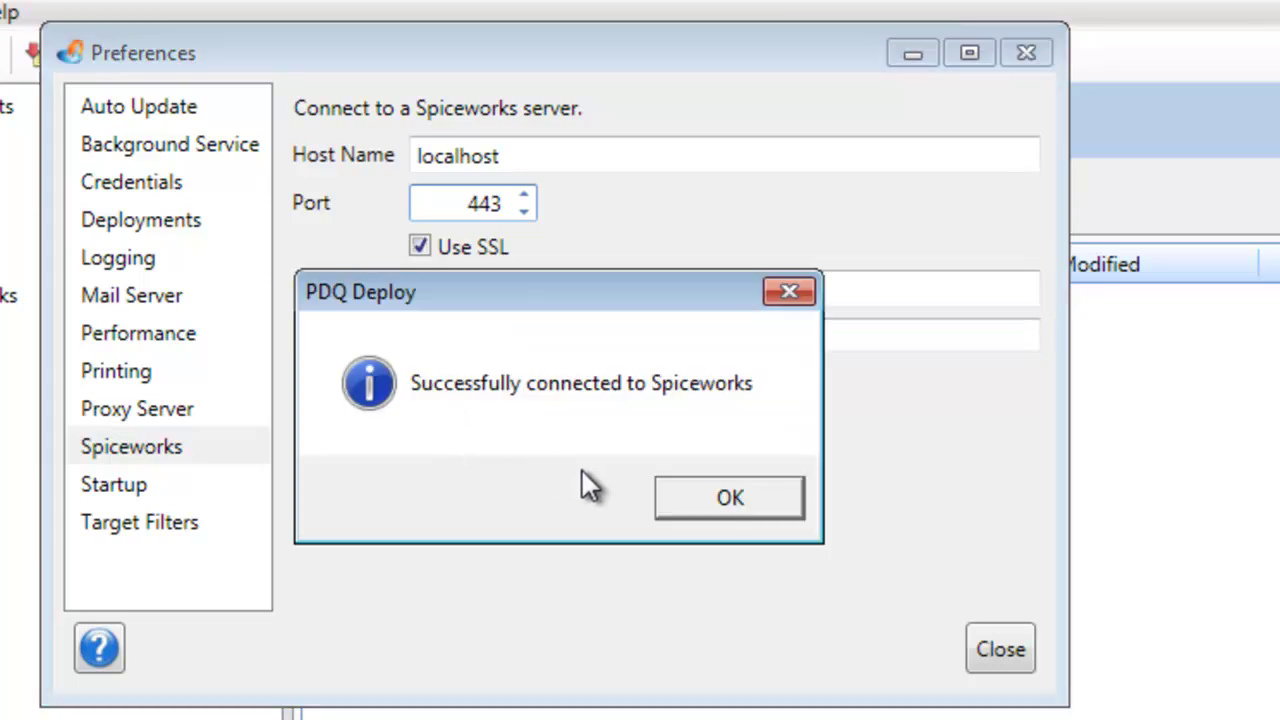
left_click(749, 500)
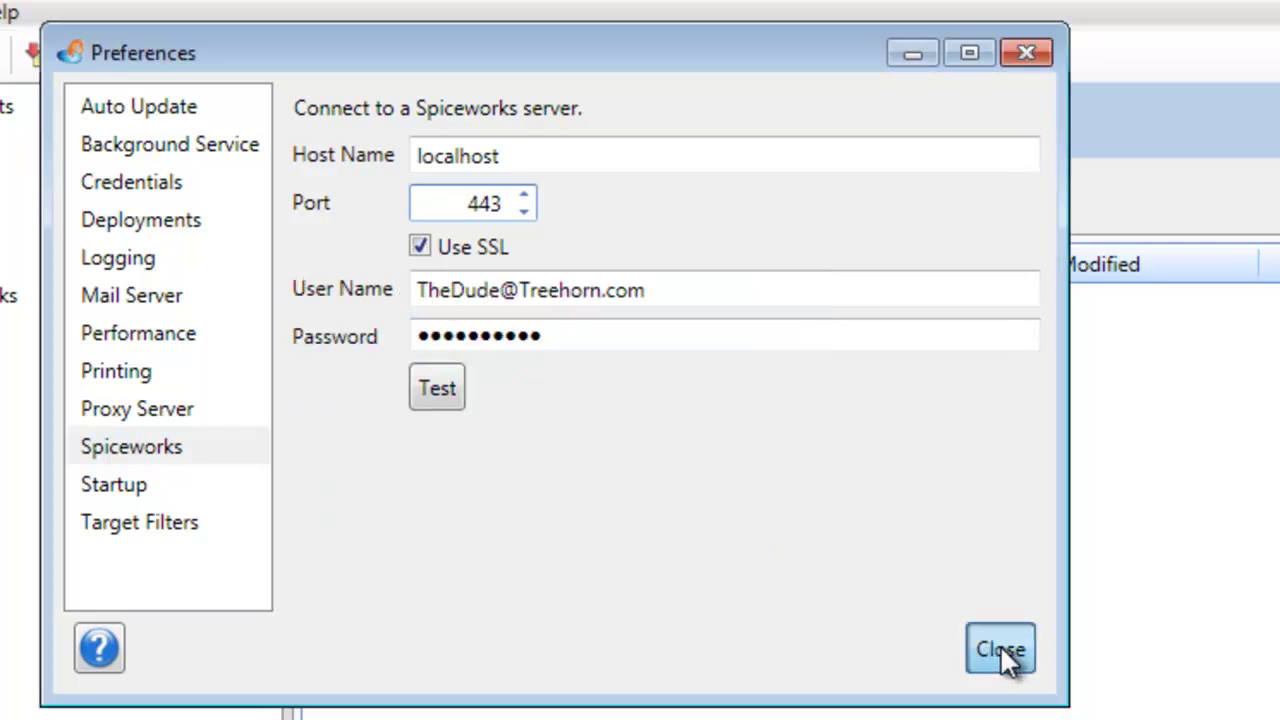
left_click(1000, 649)
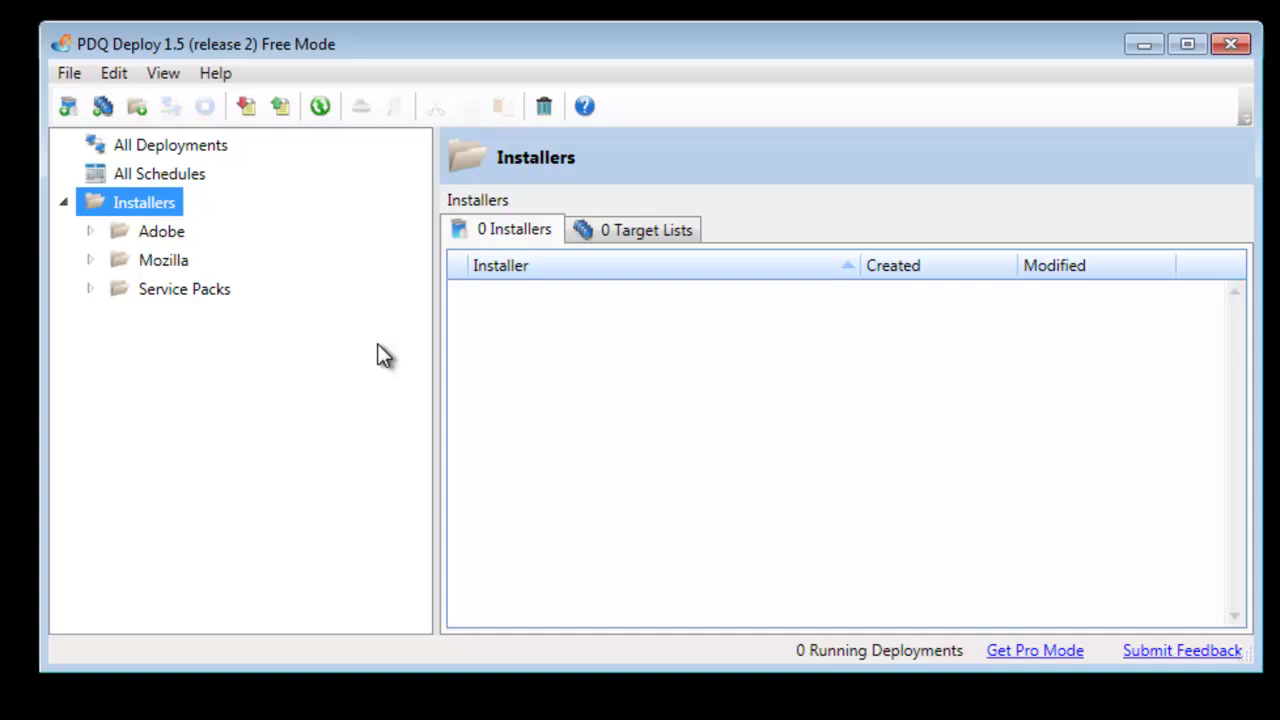
Under Installers > Adobe > Flash, start Deploy Now for Adobe Flash 11 ActiveX (64-bit).
left_click(89, 232)
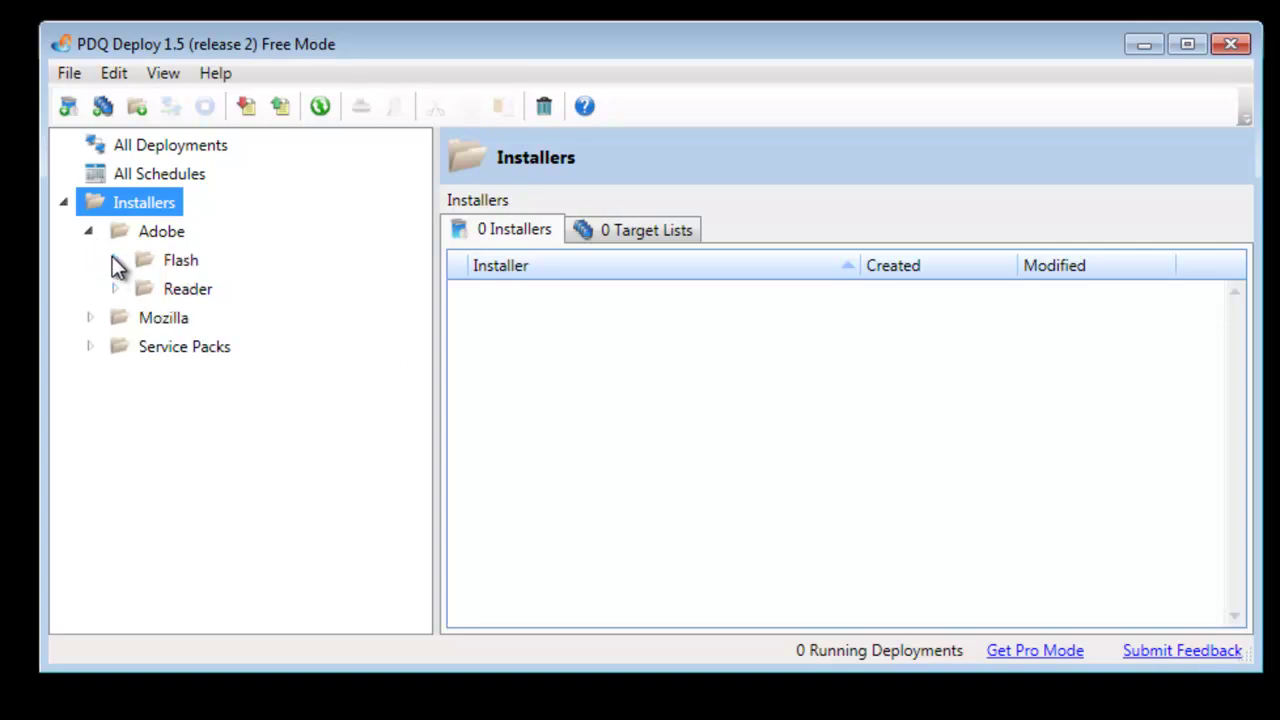
left_click(113, 259)
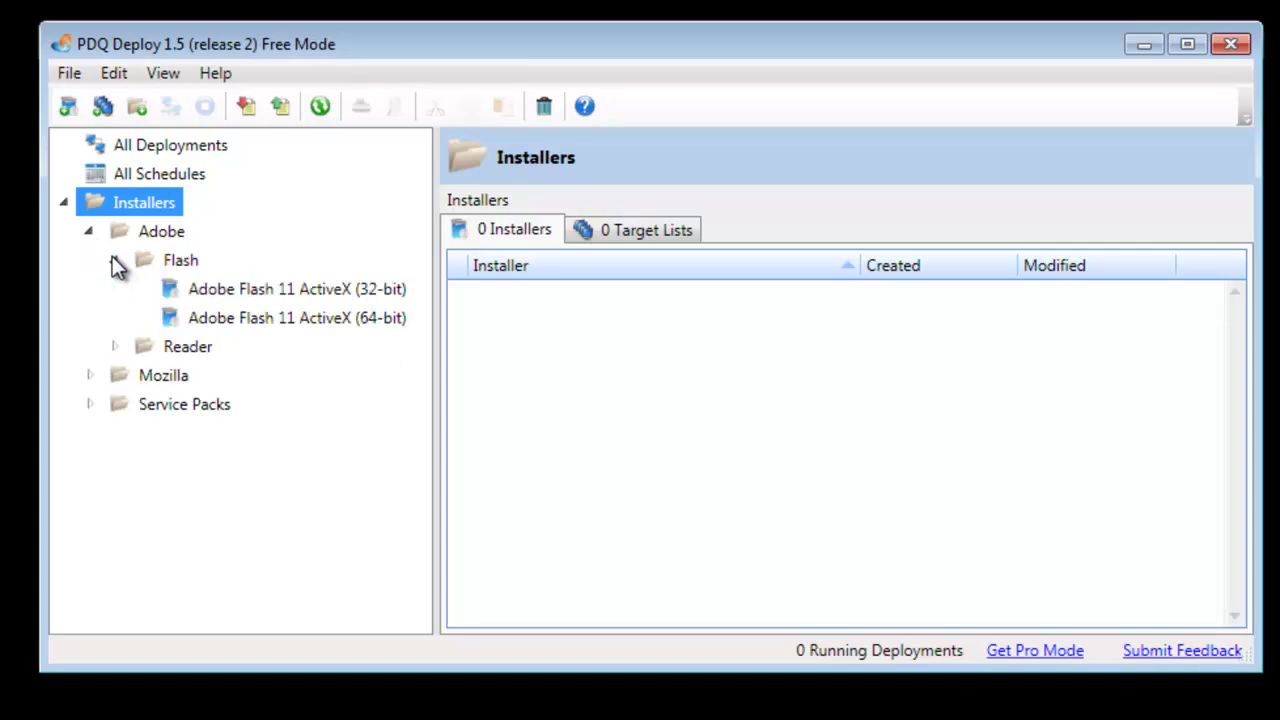
left_click(258, 318)
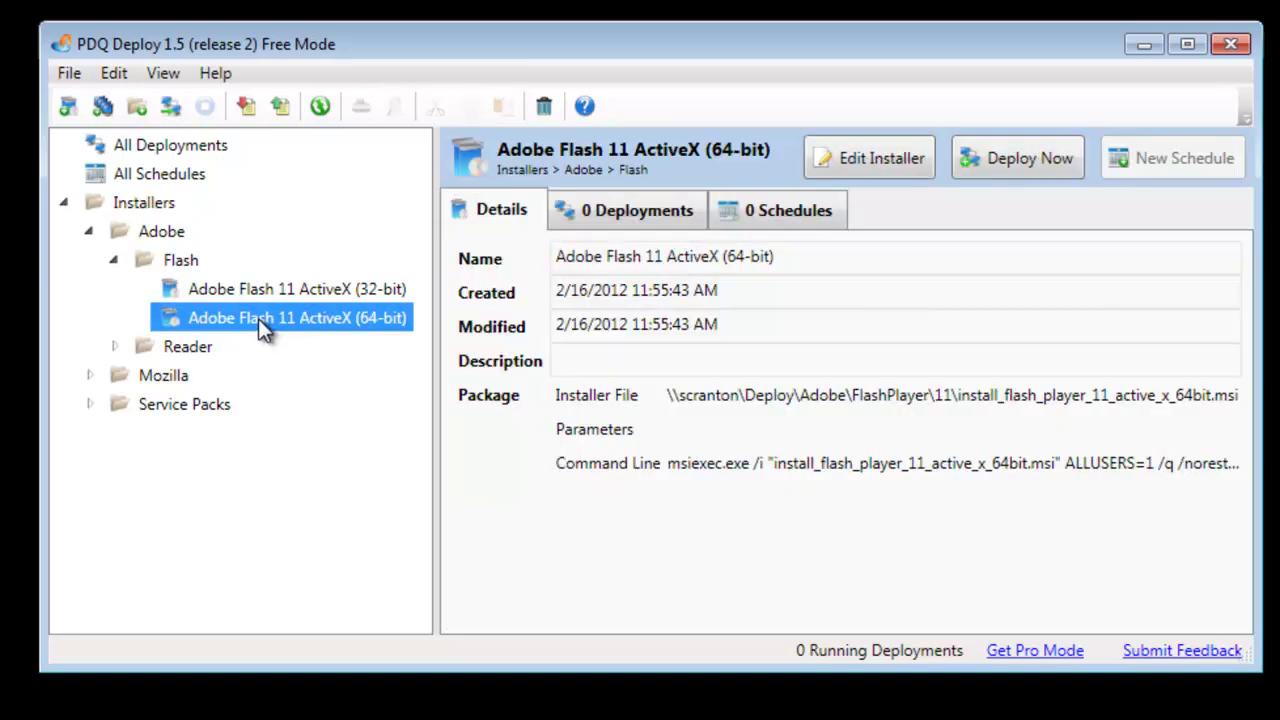
right_click(258, 318)
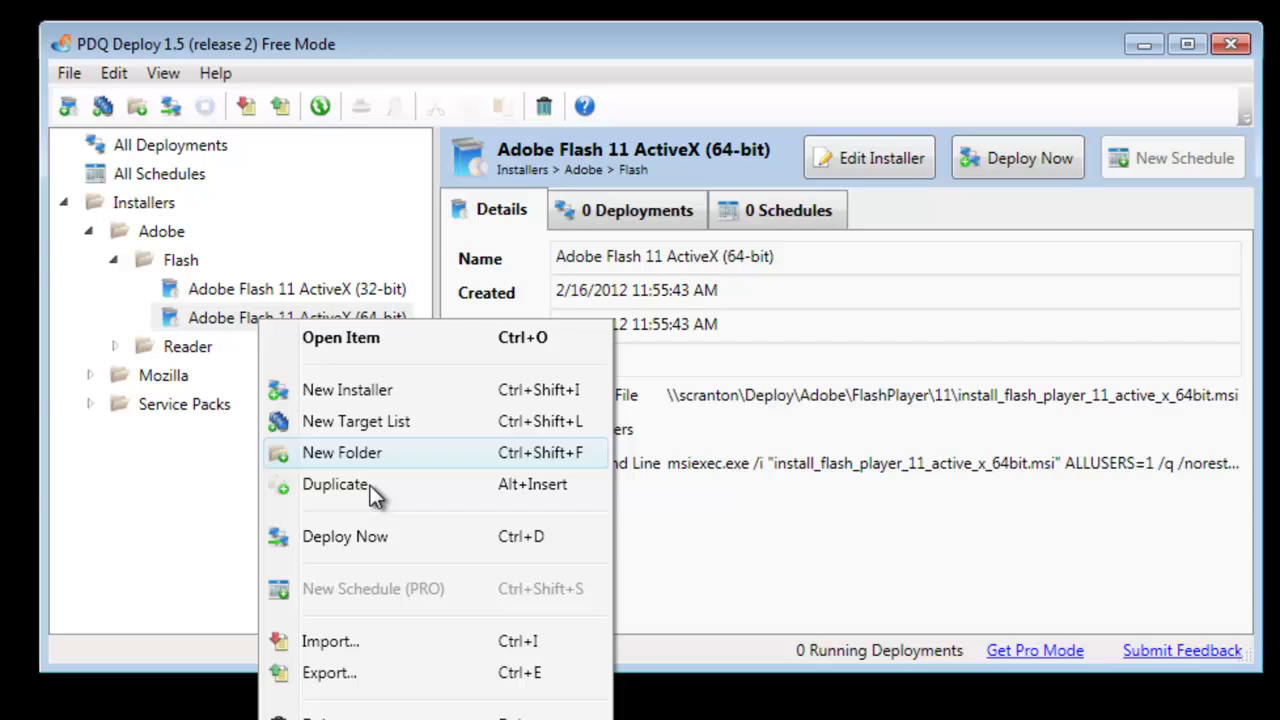
left_click(388, 537)
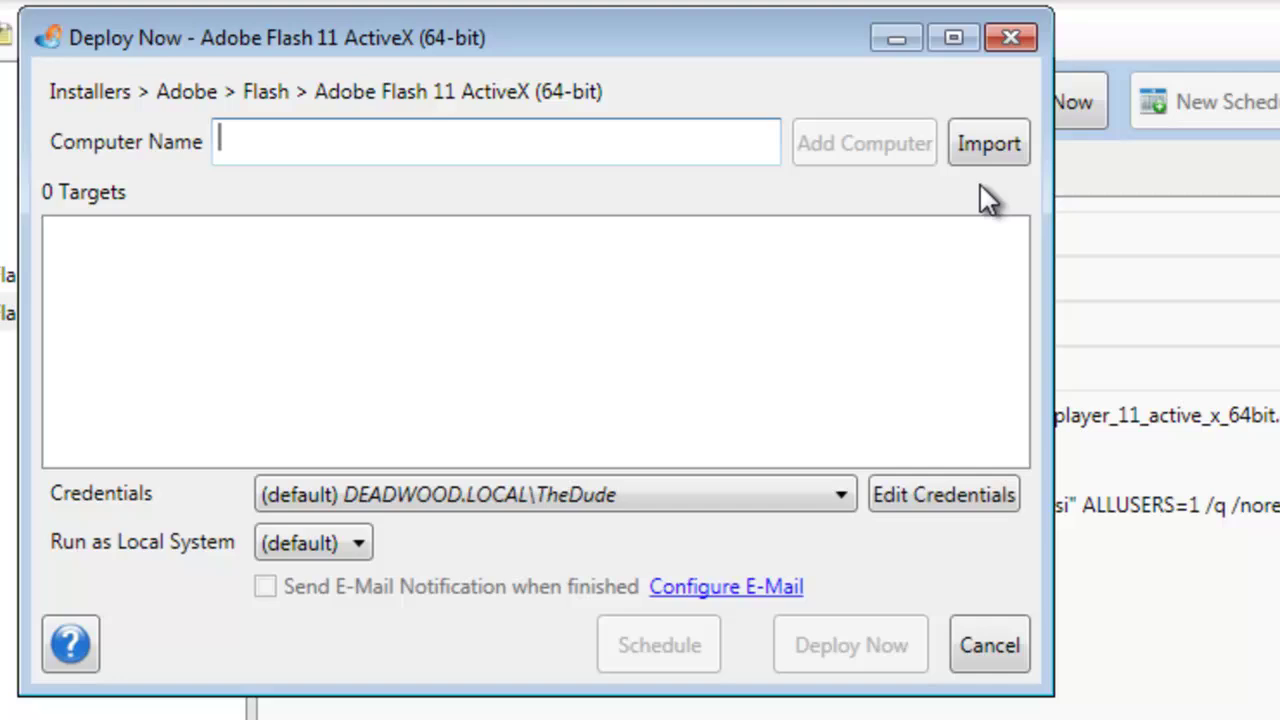
Import deployment targets from Spiceworks to list its groups and computers.
left_click(1002, 160)
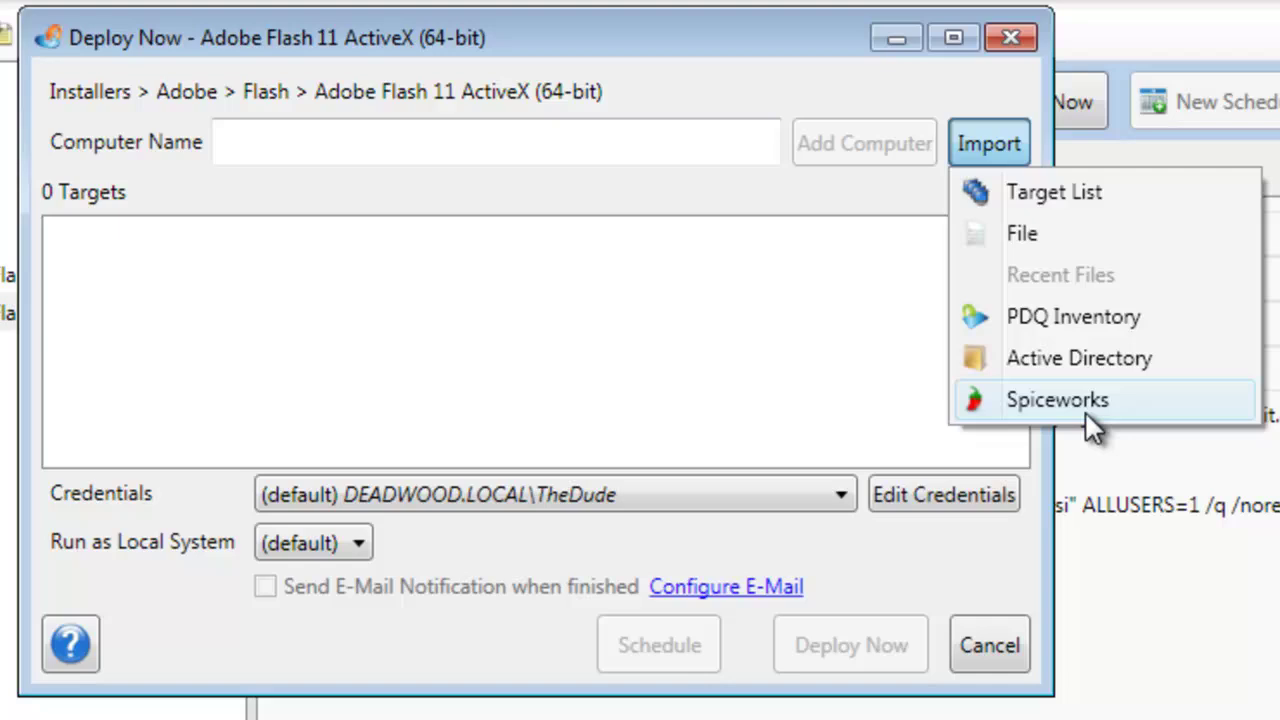
left_click(1085, 405)
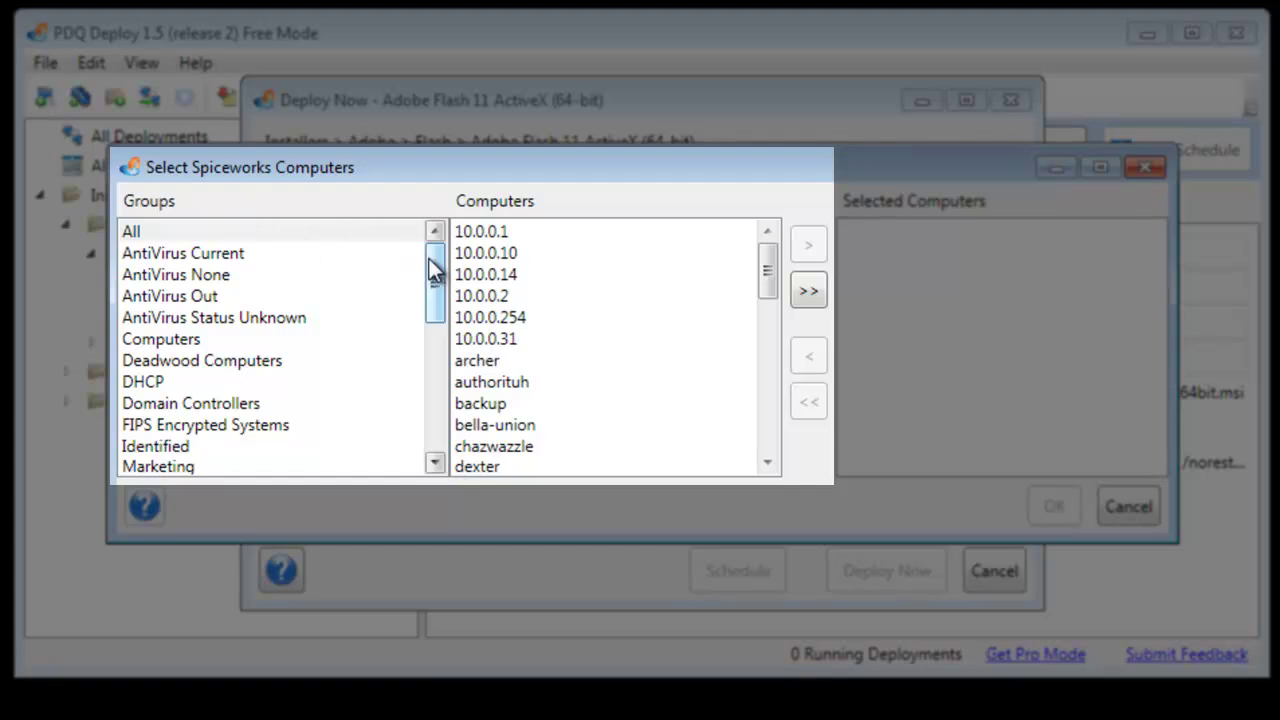
Add all Marketing group computers (quintana, timtimmy, zappa) as targets and confirm.
left_click_drag(430, 267, 434, 309)
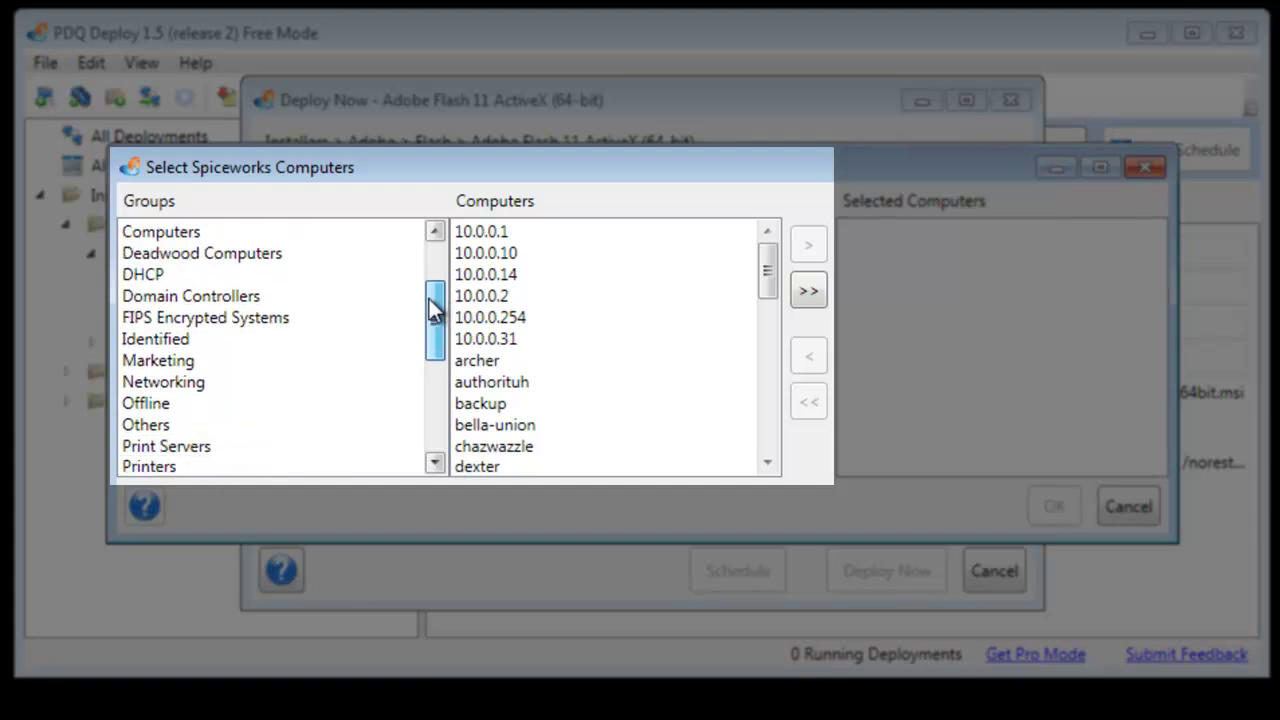
left_click(140, 362)
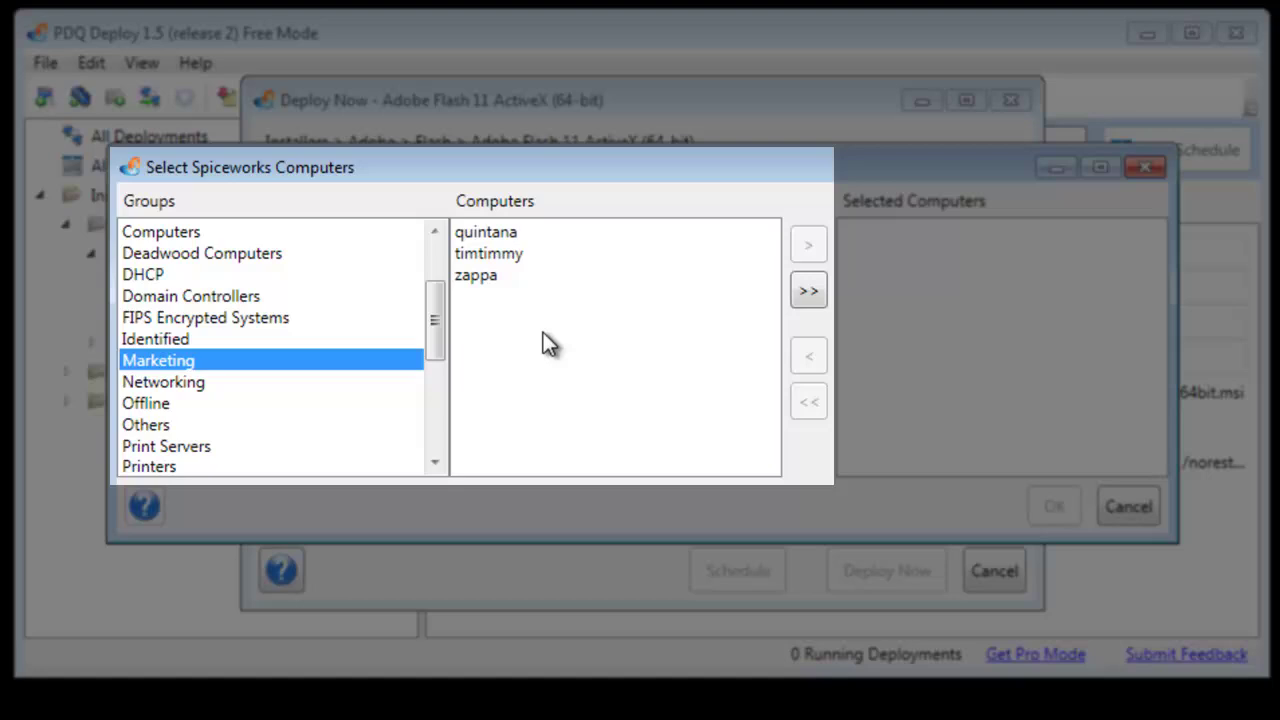
left_click(505, 236)
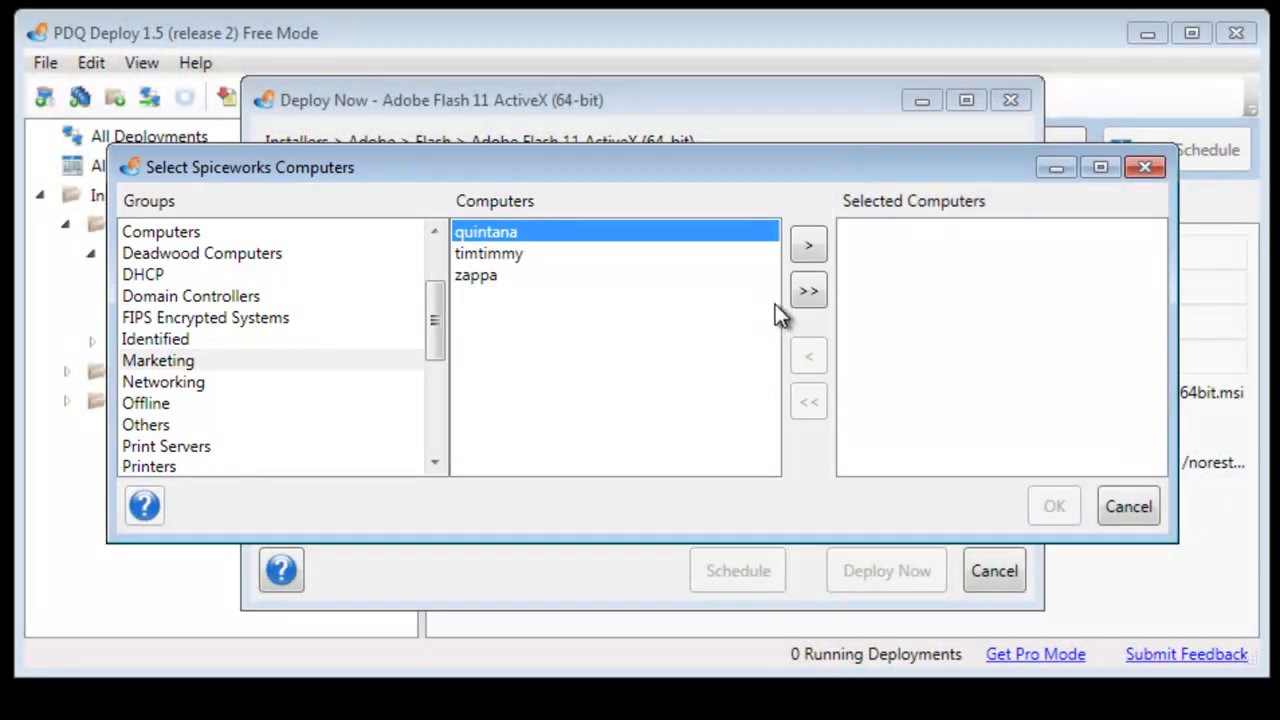
left_click(812, 298)
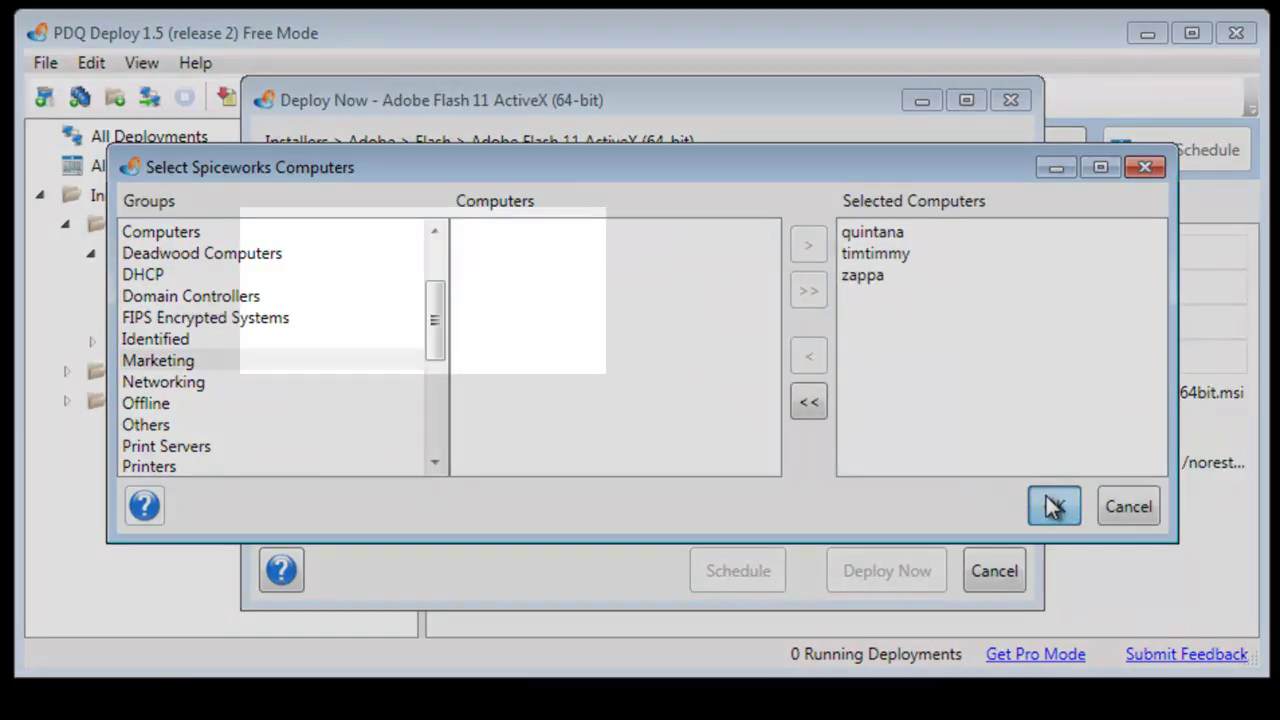
left_click(1052, 506)
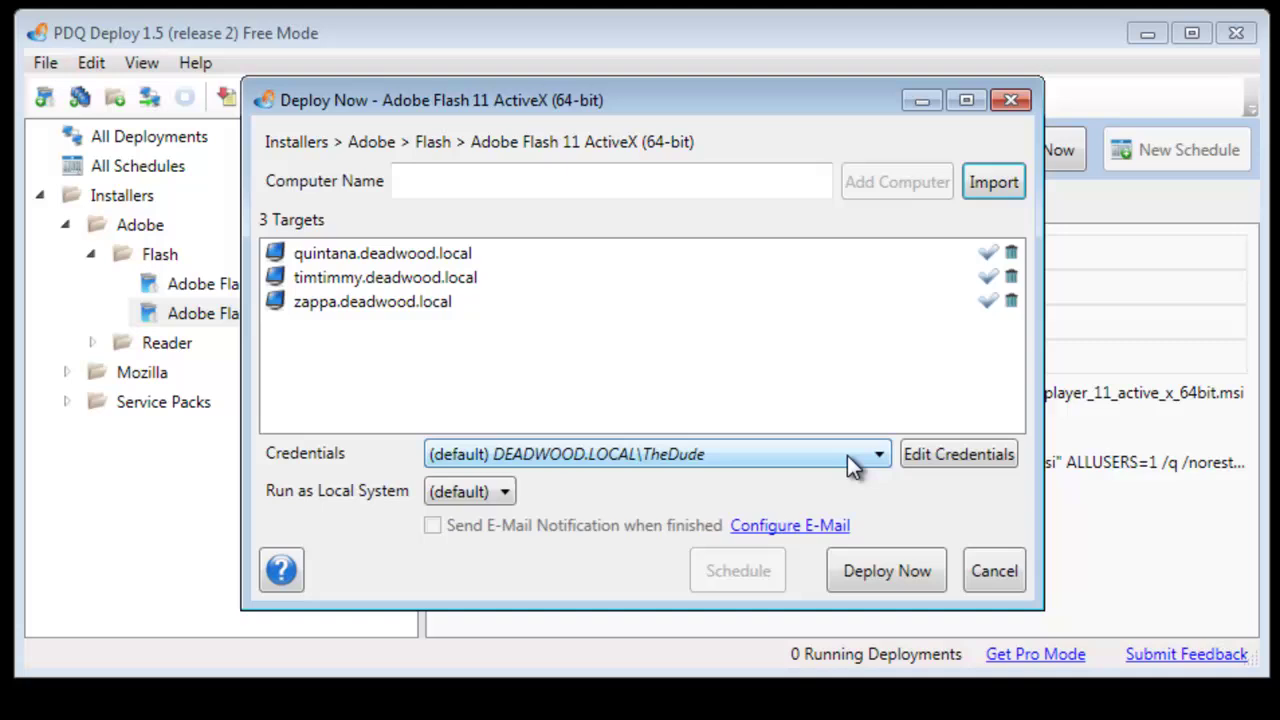
Launch the Flash 64-bit deployment to the three Marketing computers.
left_click(903, 570)
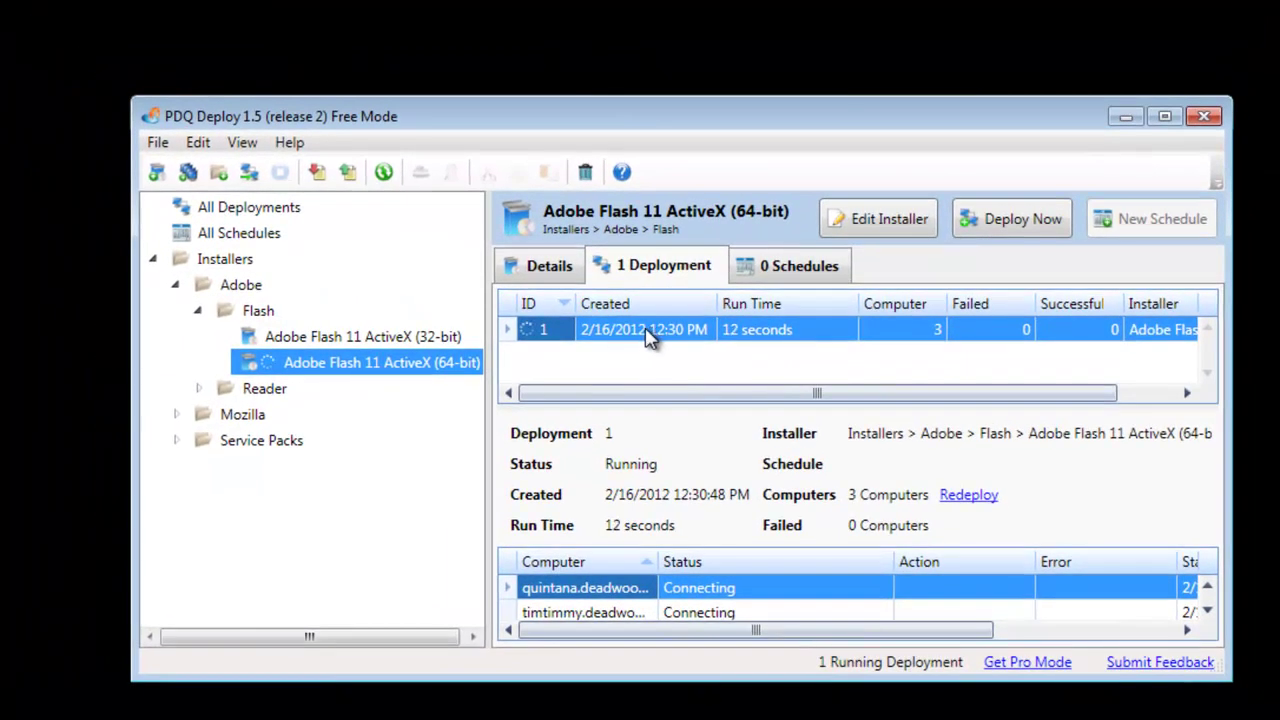
Watch Deployment 1's status until all 3 computers succeed, then close its window.
double_click(645, 332)
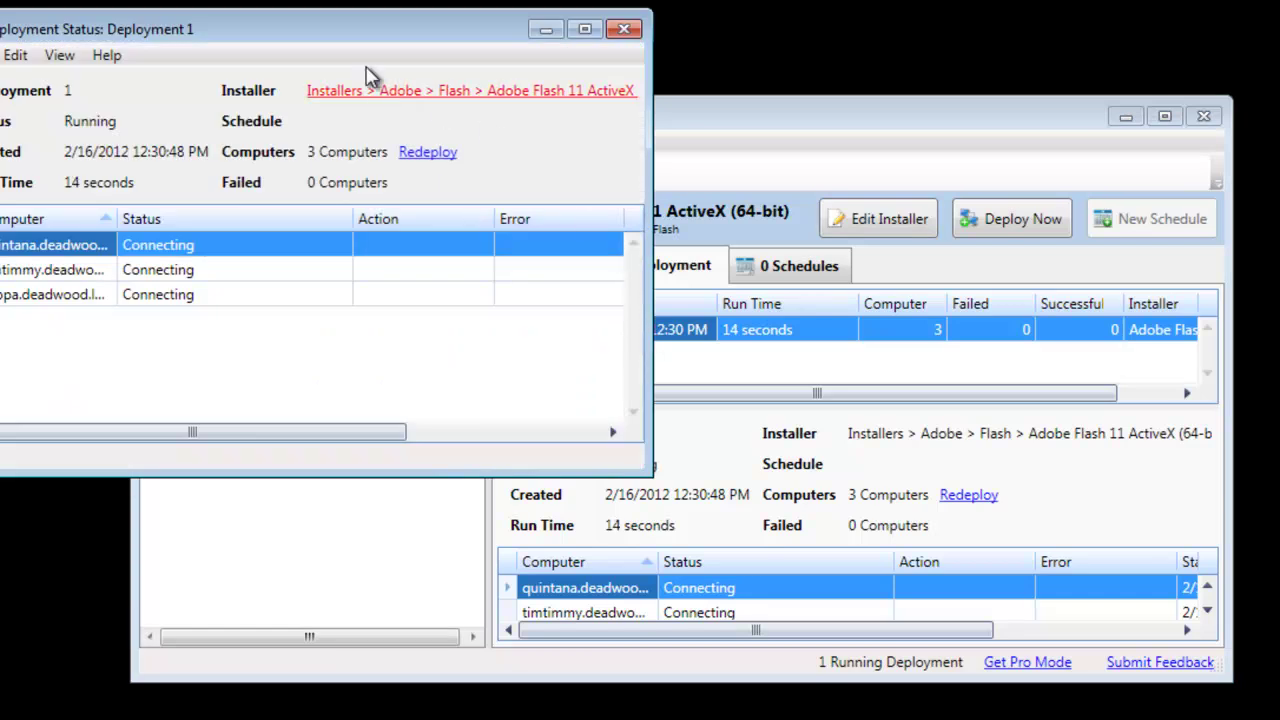
left_click_drag(358, 45, 592, 77)
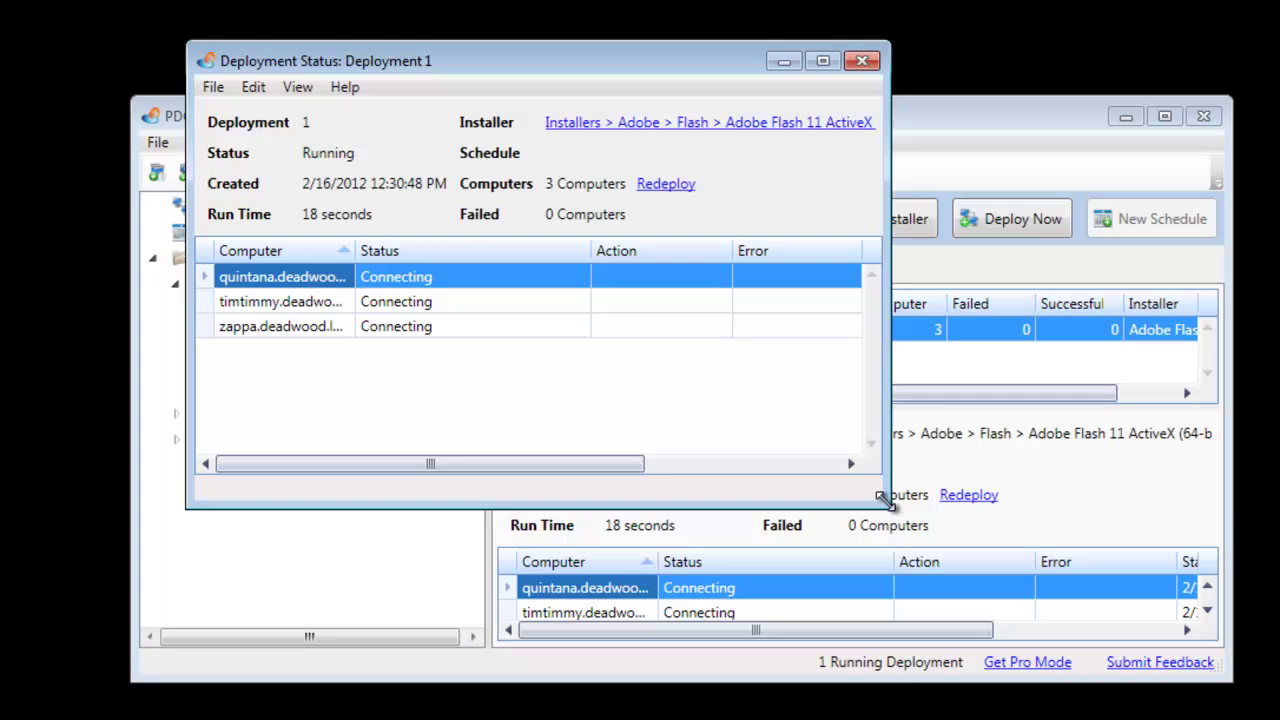
left_click_drag(886, 500, 1222, 483)
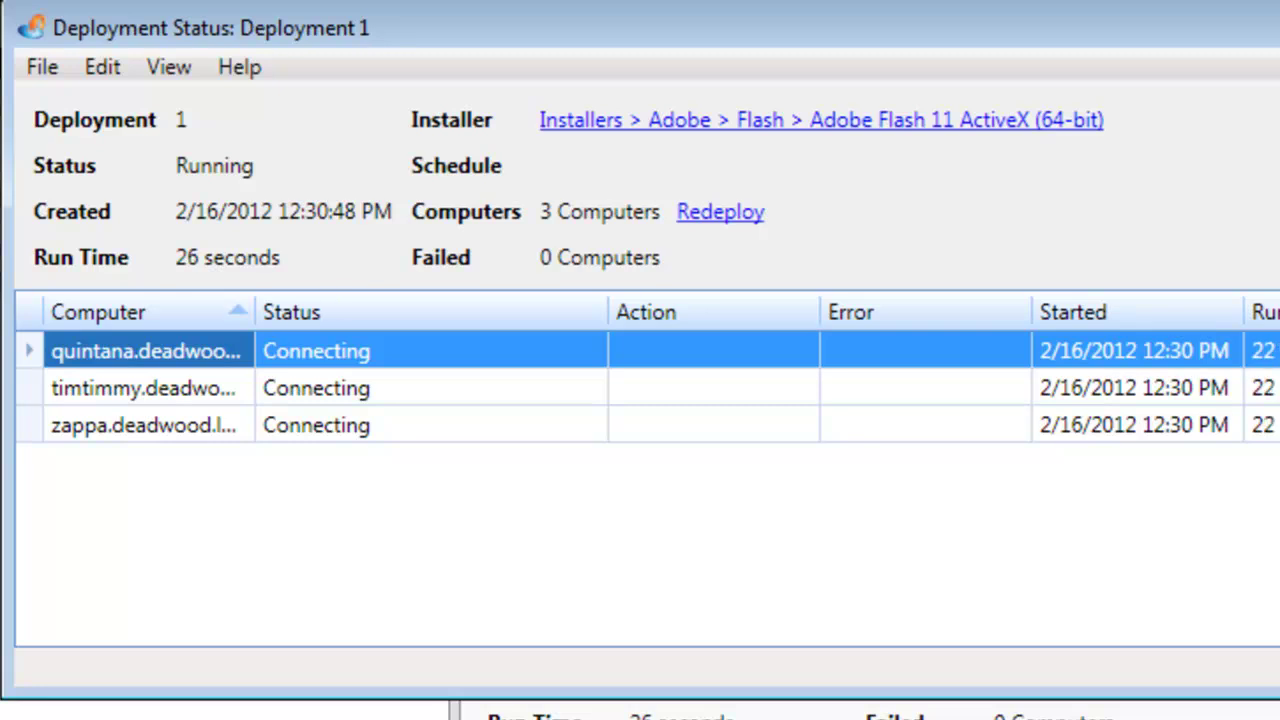
left_click_drag(255, 322, 333, 322)
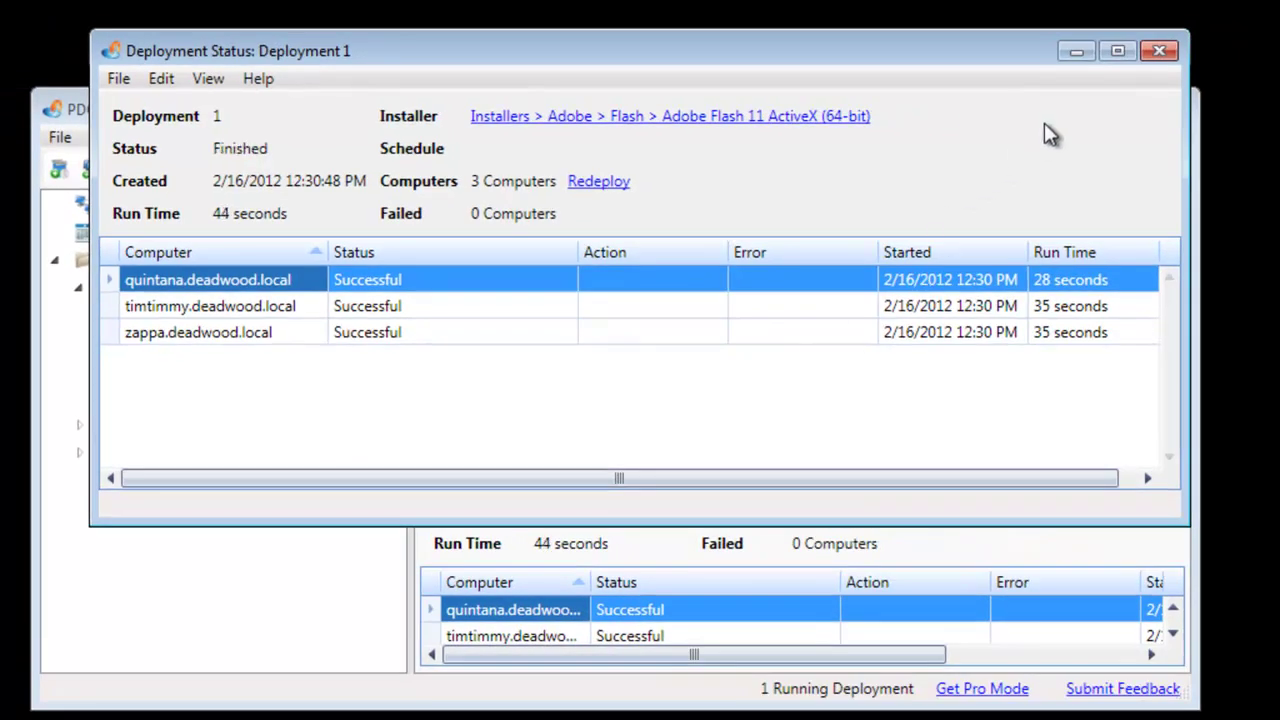
left_click(1160, 51)
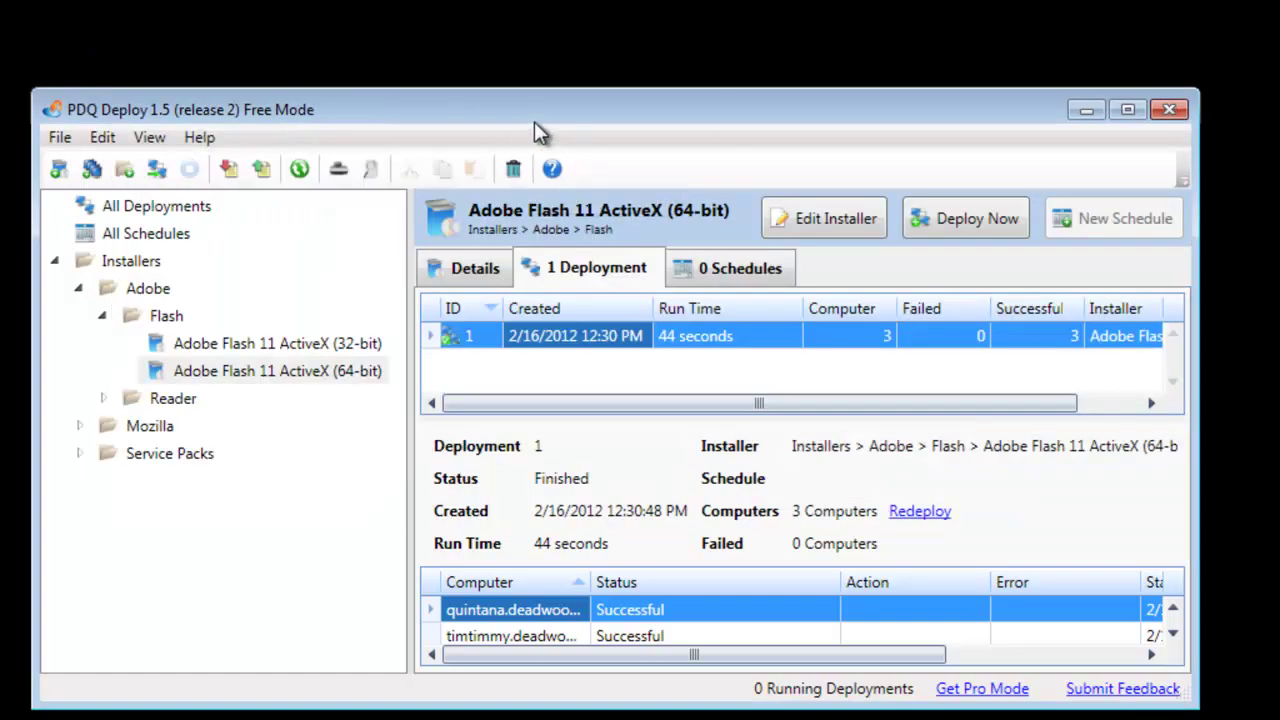